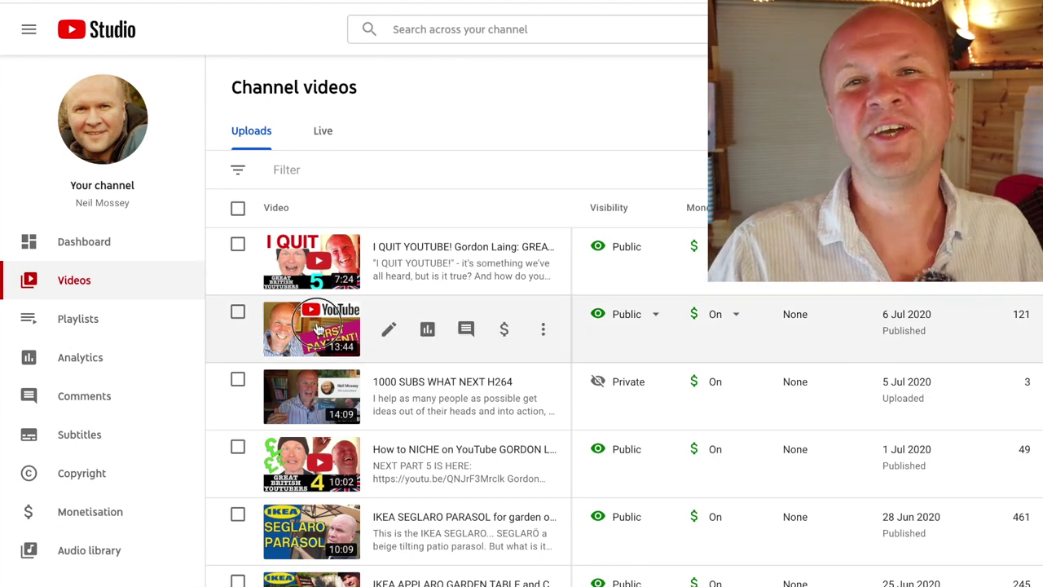
# Open the latest video, First Payment, from the Channel dashboard.
pyautogui.click(318, 329)
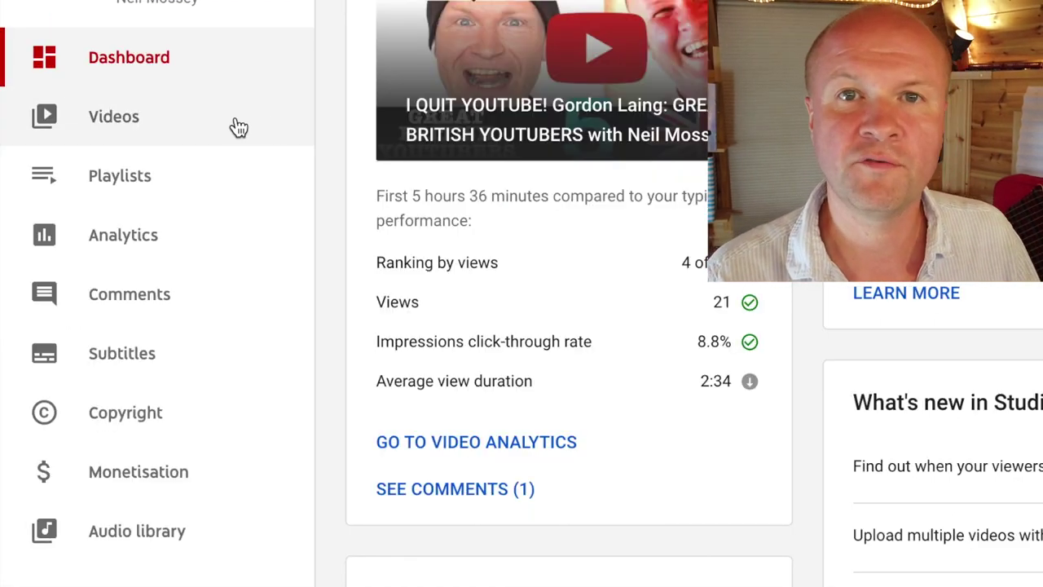
# Go to the Videos list and open the 'First Payment' video's details page.
pyautogui.click(236, 124)
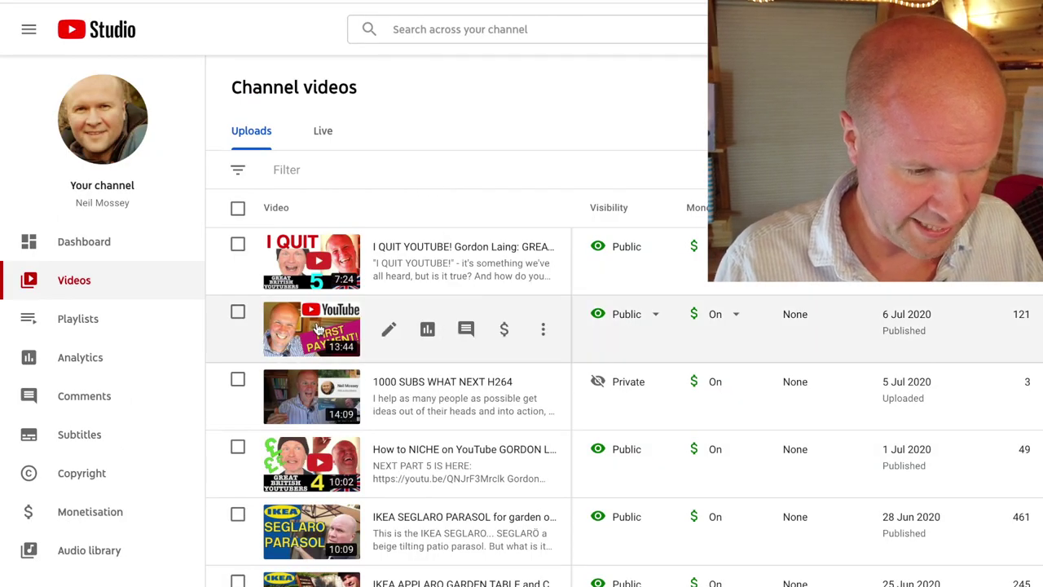
pyautogui.click(317, 326)
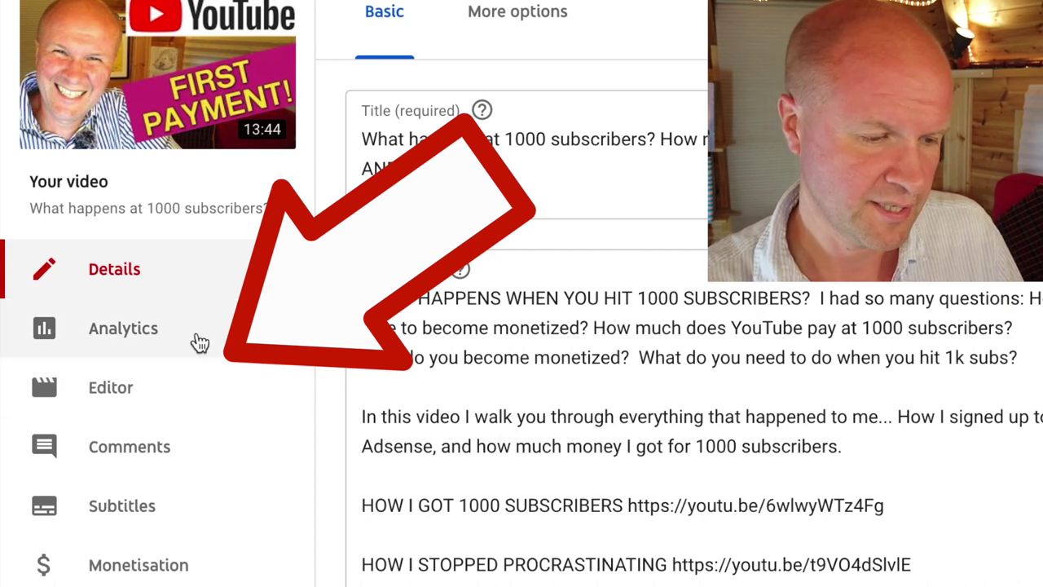
# Open the 'What happens at 1000 subscribers?' video in the editor and play its preview.
pyautogui.click(157, 391)
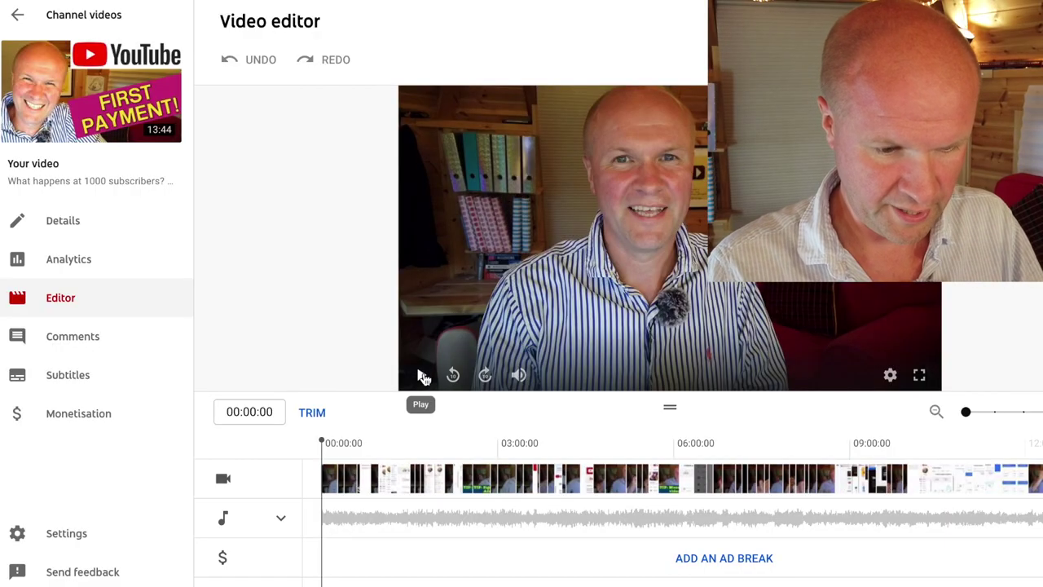
pyautogui.click(423, 376)
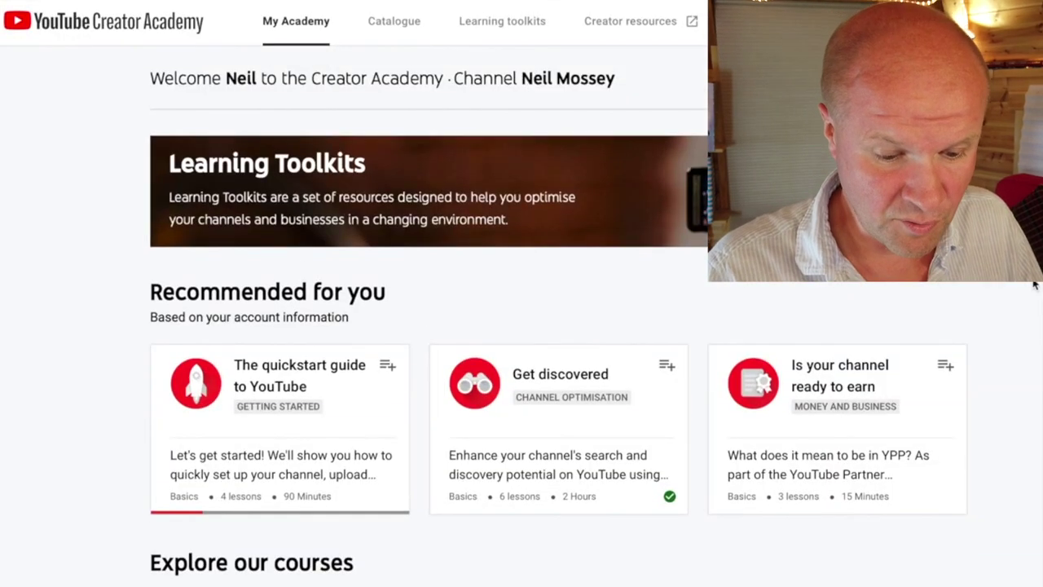
pyautogui.scroll(-5, 1033, 281)
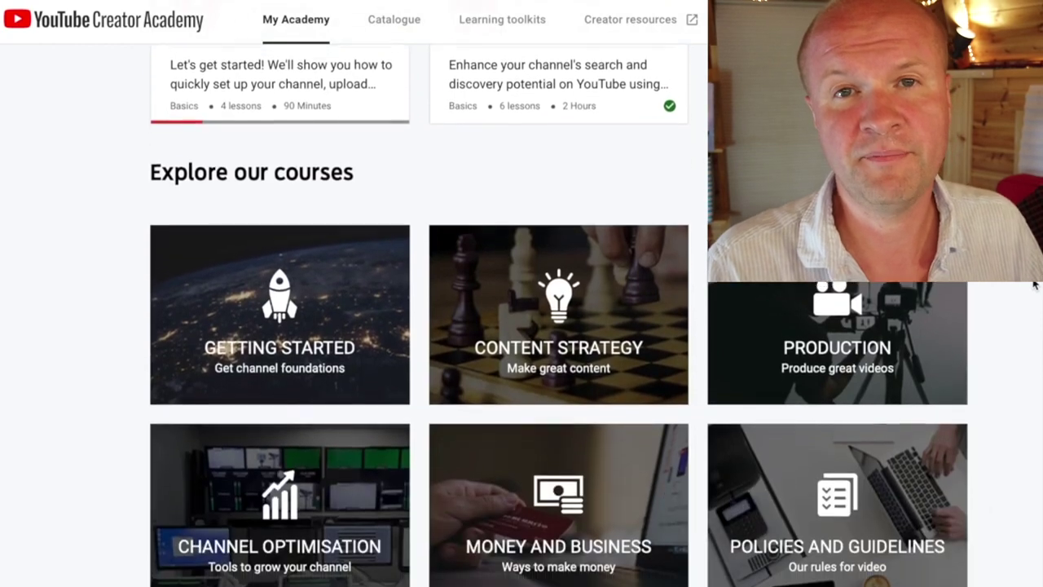
pyautogui.scroll(-2, 1033, 284)
pyautogui.scroll(-5, 1033, 283)
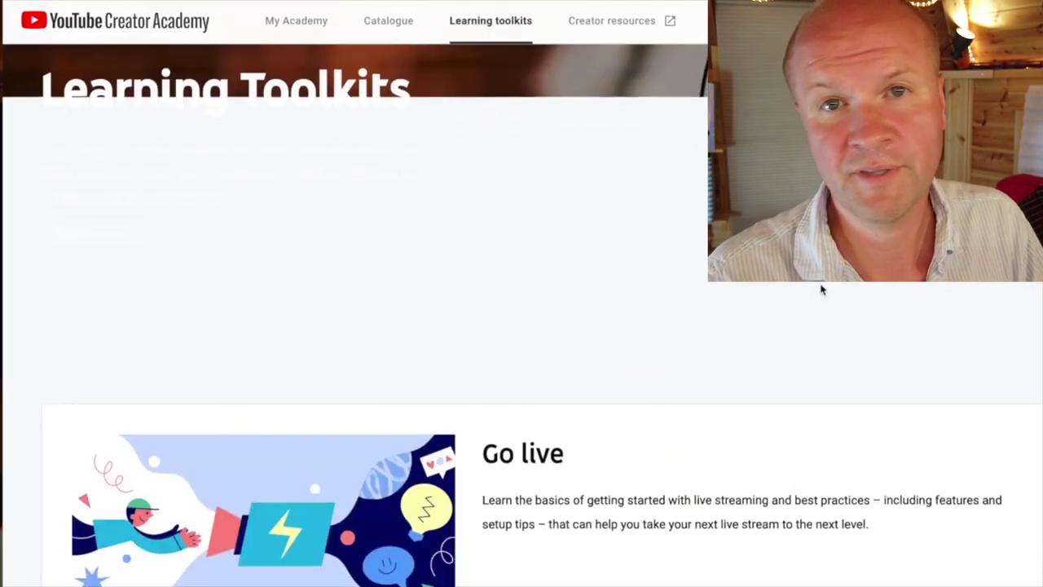
pyautogui.scroll(-1, 821, 289)
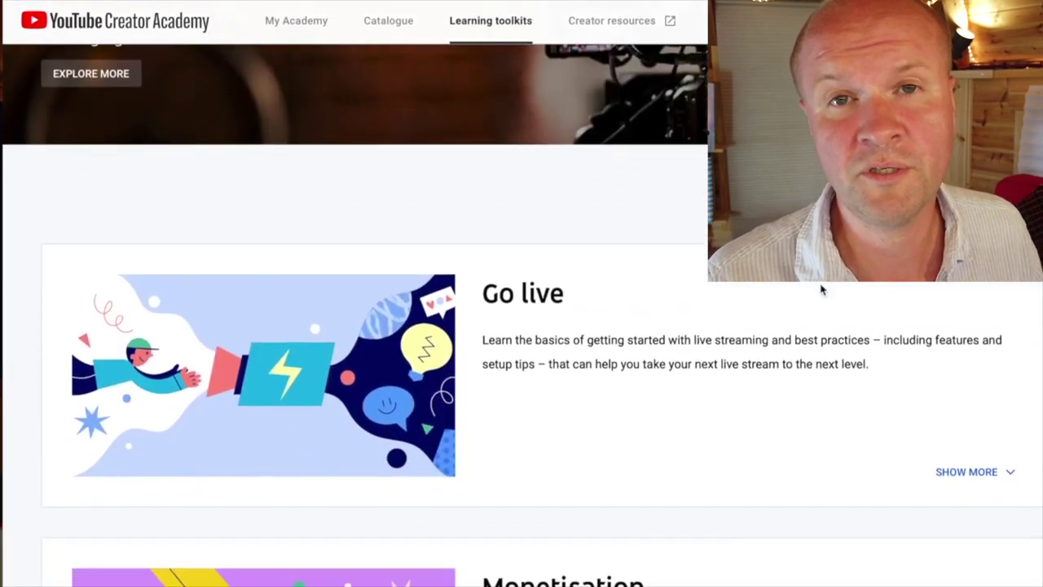
pyautogui.scroll(-5, 821, 288)
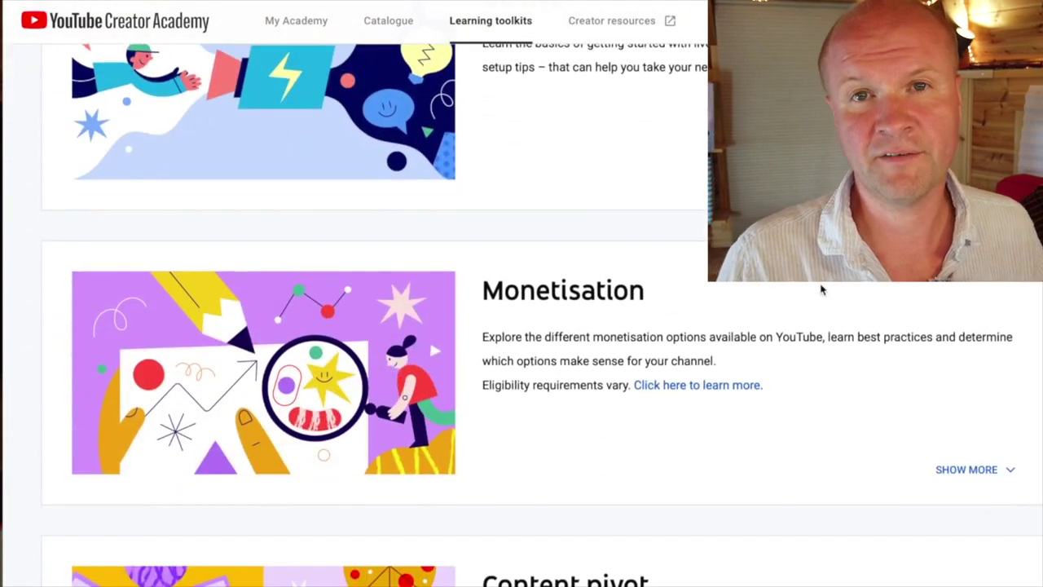
pyautogui.scroll(-3, 820, 289)
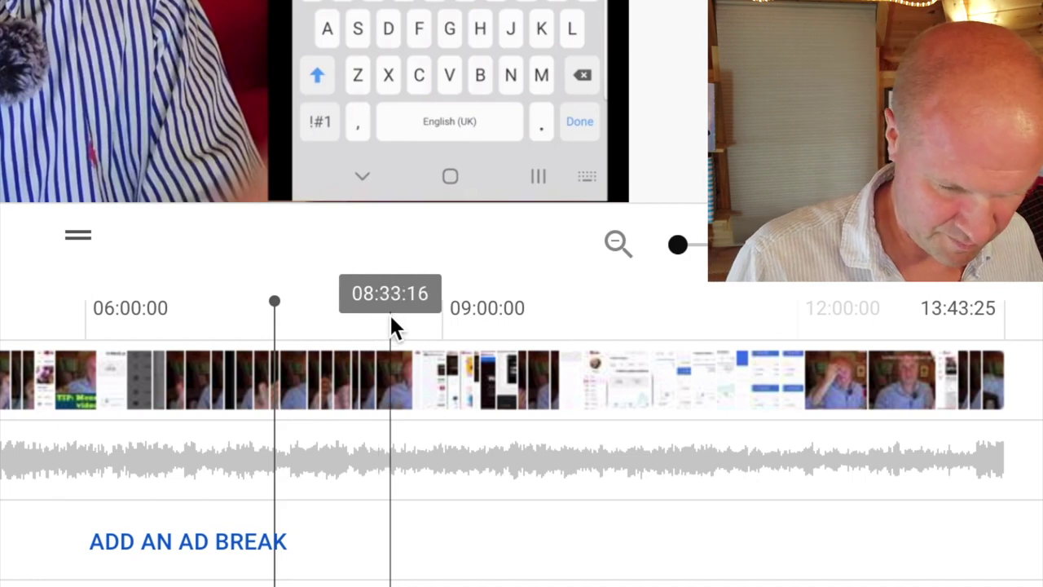
# Move the playhead to about 08:33, then 08:39, then back to about 08:37.
pyautogui.click(390, 322)
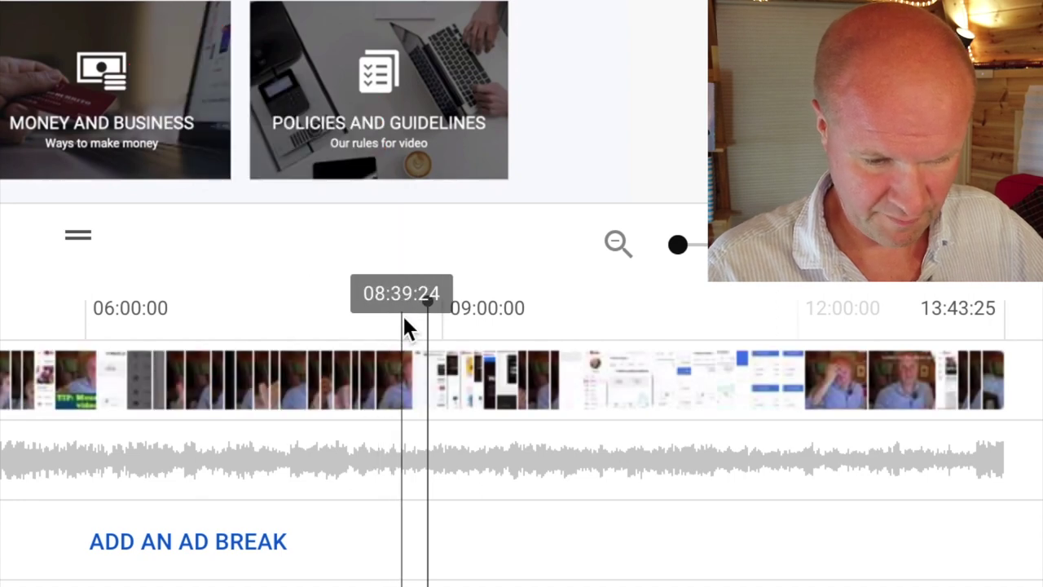
pyautogui.click(401, 322)
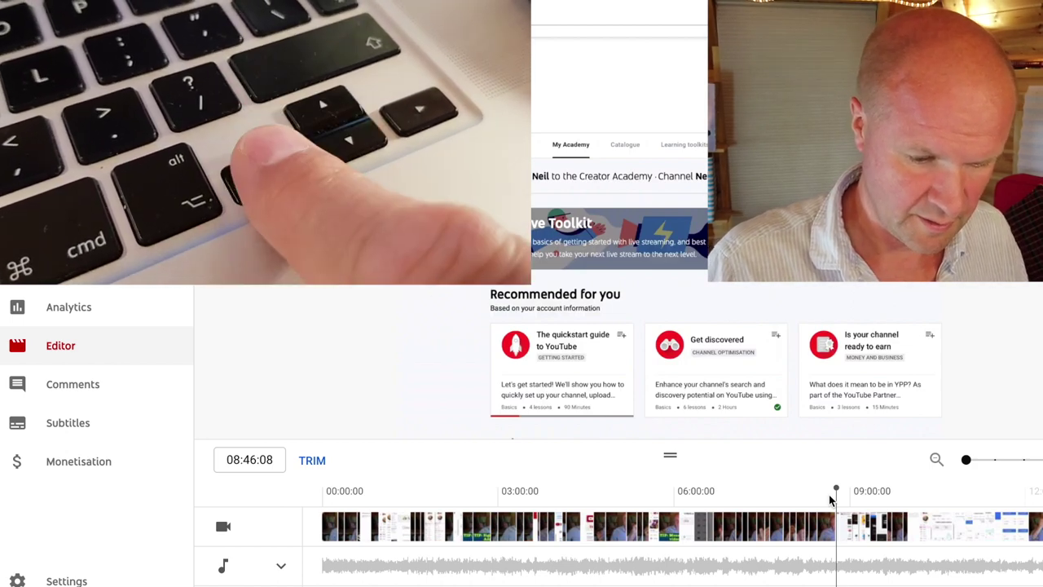
pyautogui.click(828, 494)
# Play and pause from 08:37, then step back to 08:44 and replay the mistake.
pyautogui.press('space')
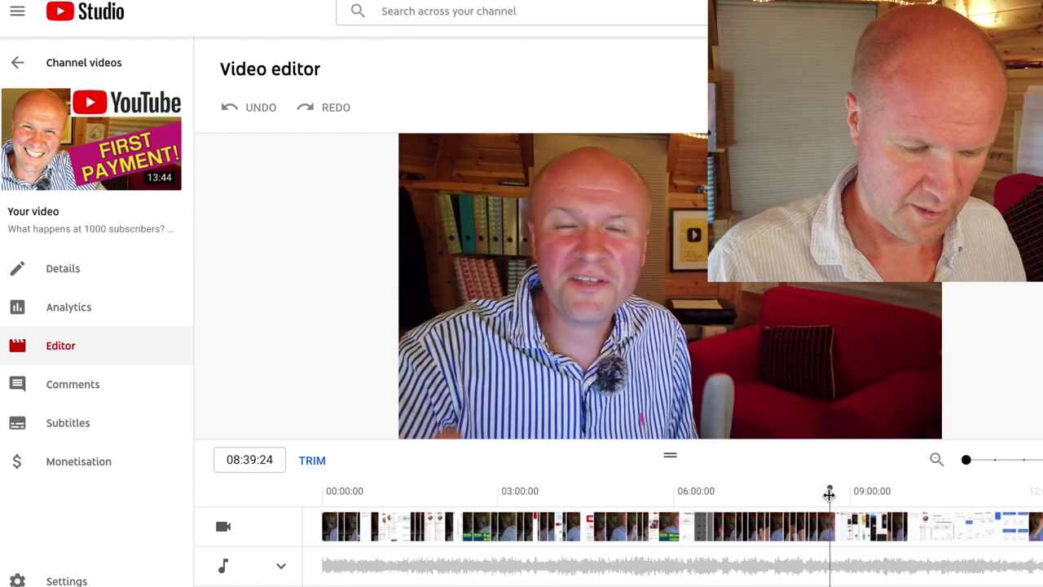
pyautogui.press('space')
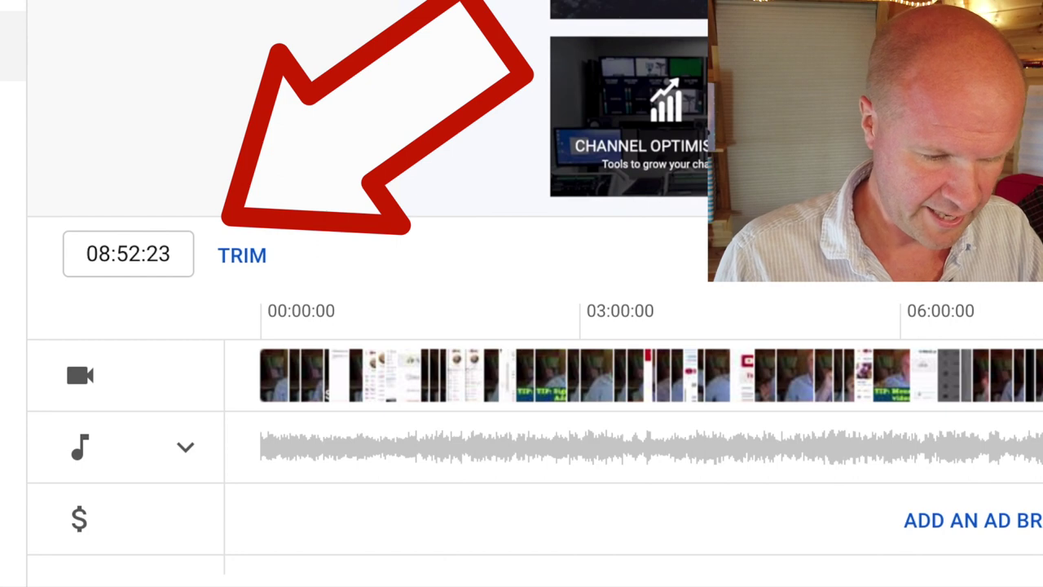
pyautogui.press('Left')
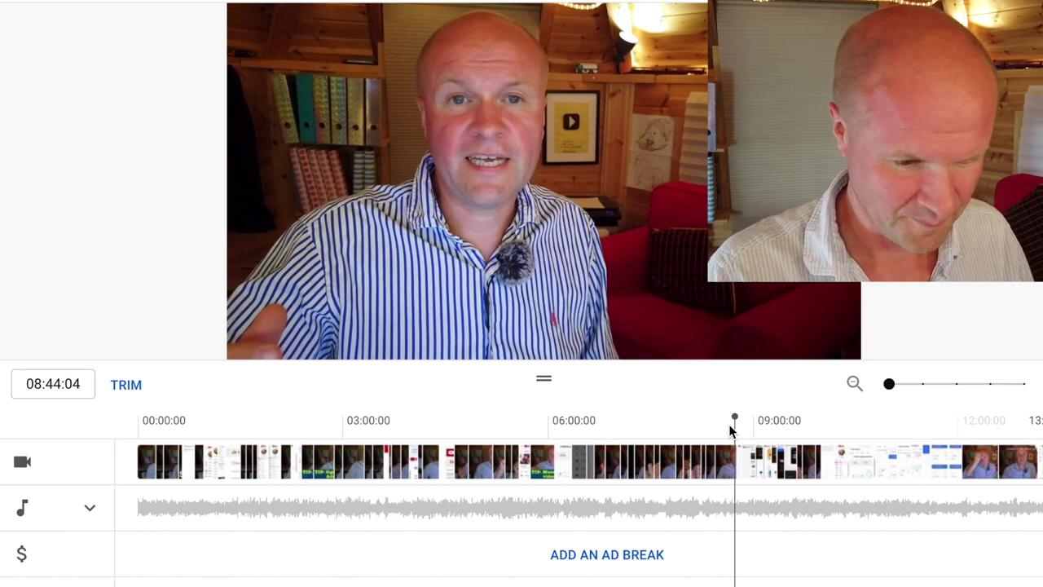
pyautogui.press('space')
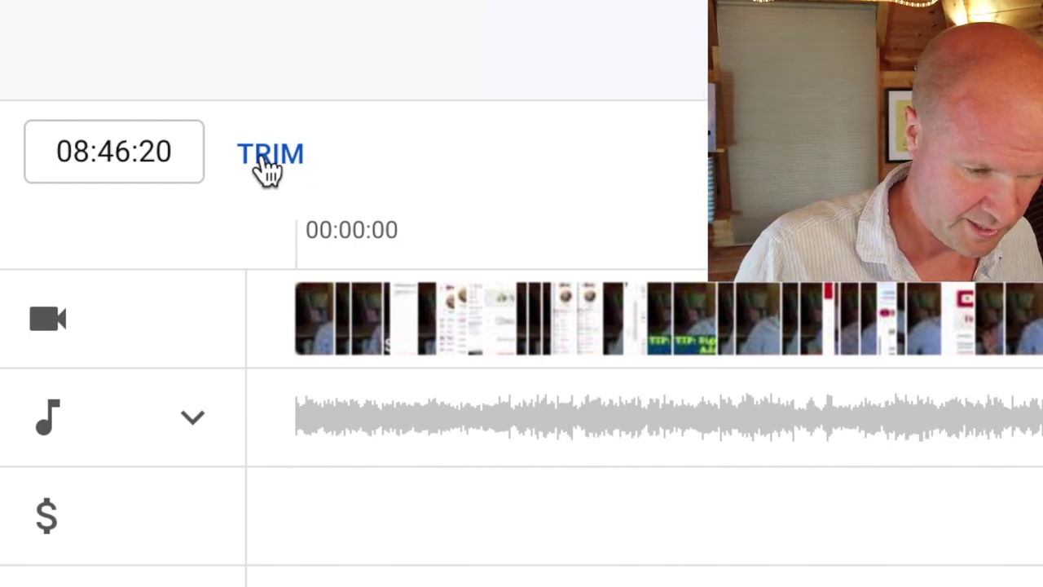
# Enter trim mode and split the video at about 08:46.
pyautogui.click(267, 162)
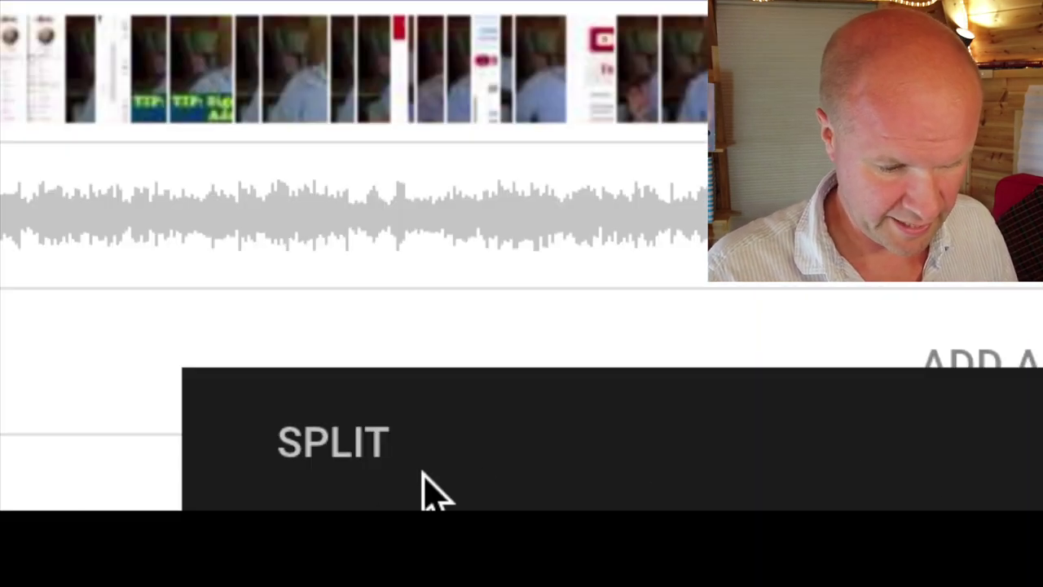
pyautogui.click(332, 479)
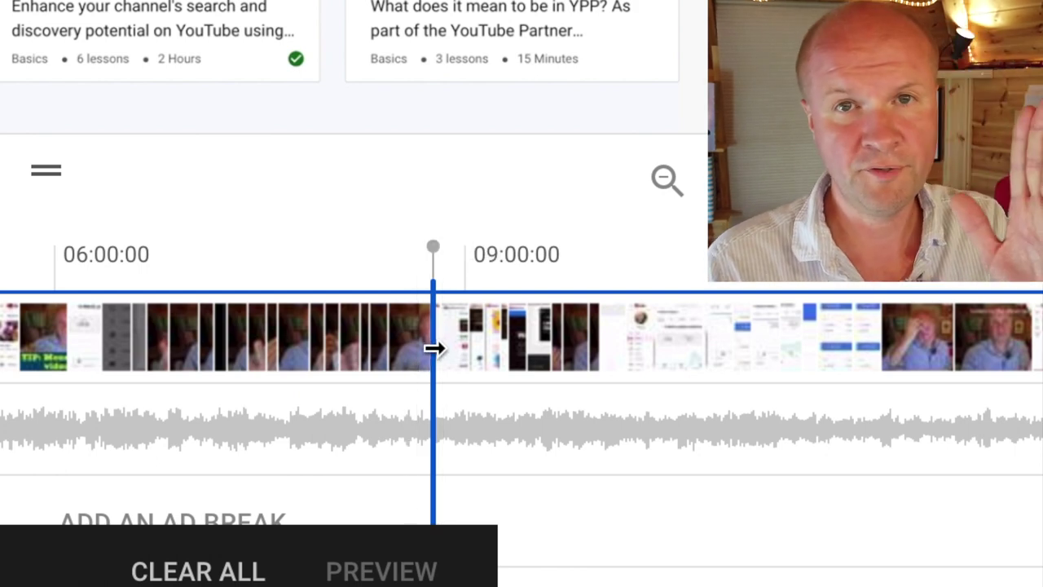
# Mark about 08:46 to just past 09:00 for removal and replay from 08:43 to check.
pyautogui.moveTo(435, 348); pyautogui.dragTo(483, 346)
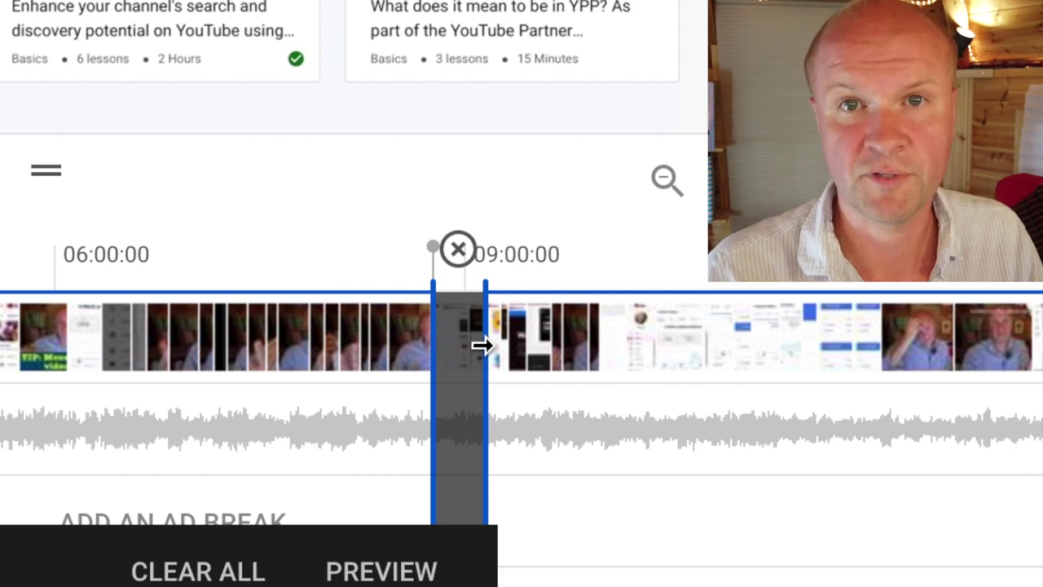
pyautogui.click(391, 252)
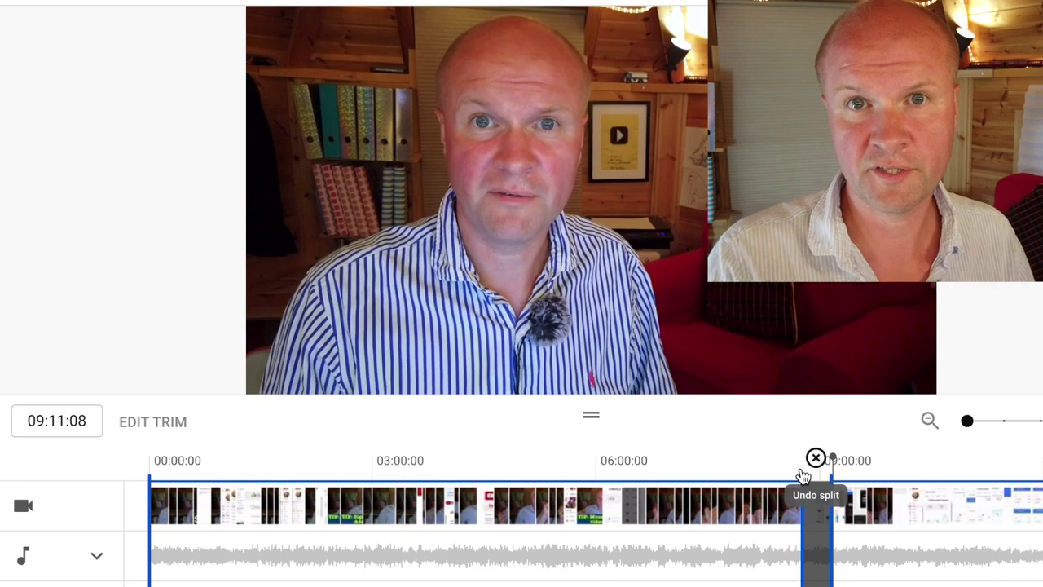
pyautogui.click(792, 449)
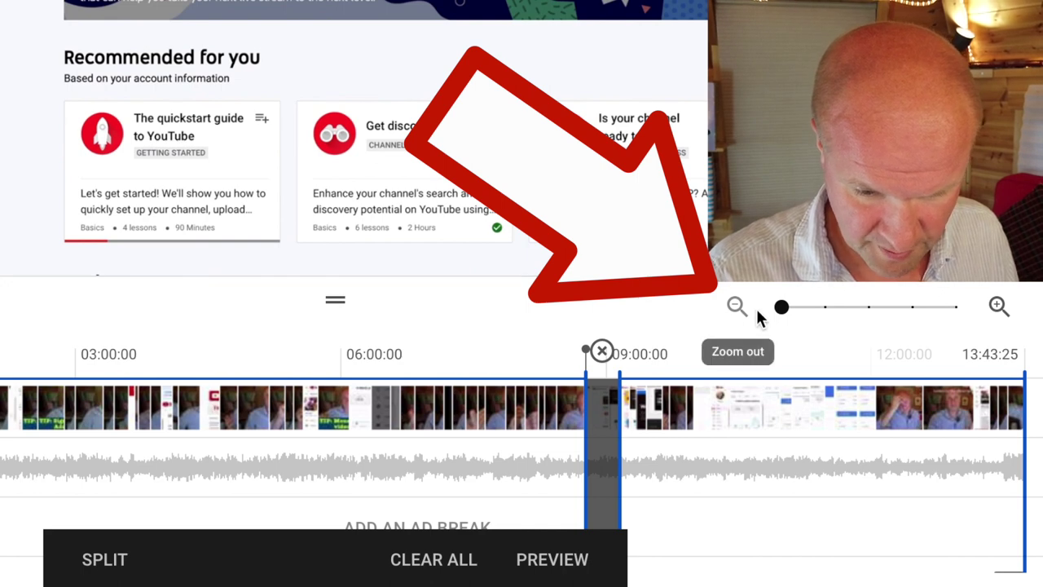
# Zoom the timeline in on the cut and fine-tune its start back to 08:46:16.
pyautogui.click(999, 308)
pyautogui.click(998, 308)
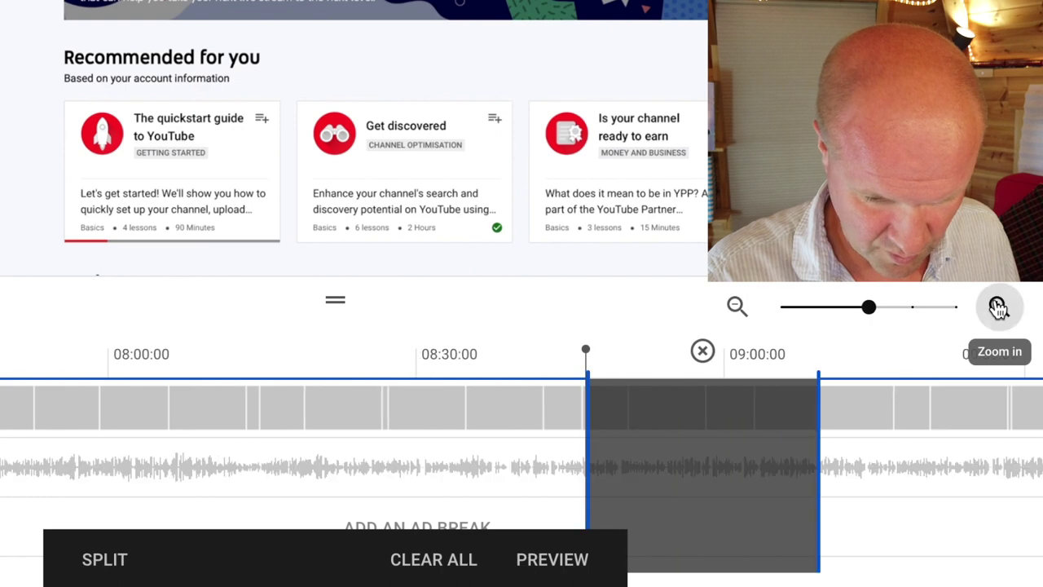
pyautogui.hscroll(3, 896, 379)
pyautogui.hscroll(-2, 895, 380)
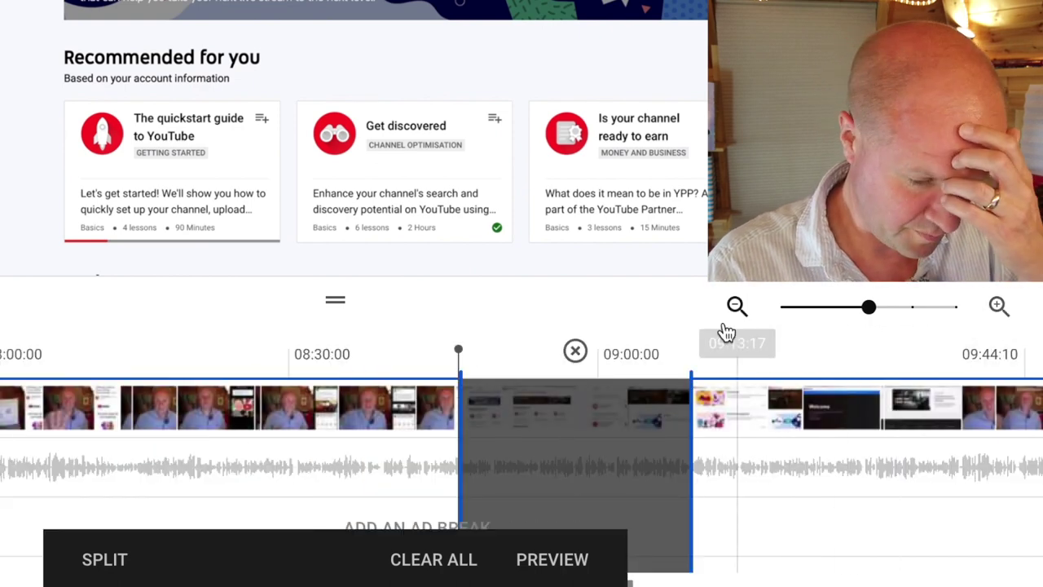
pyautogui.click(438, 348)
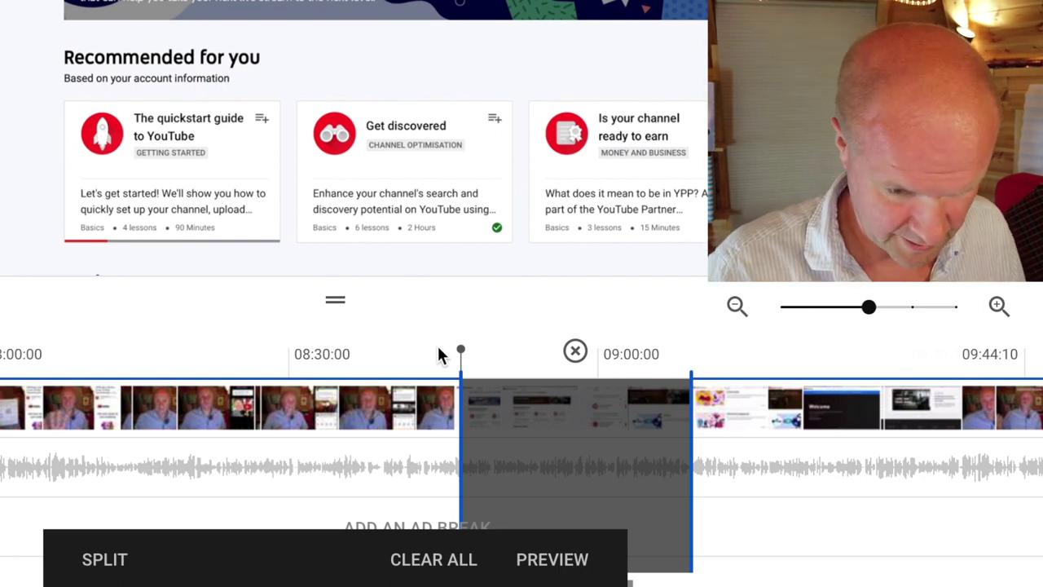
pyautogui.click(998, 306)
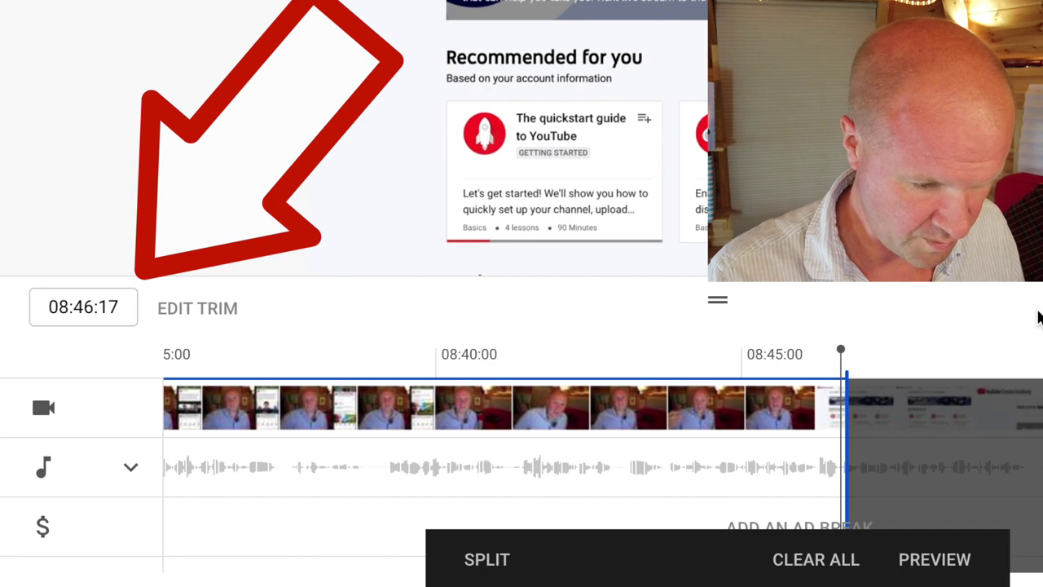
pyautogui.press('Left')
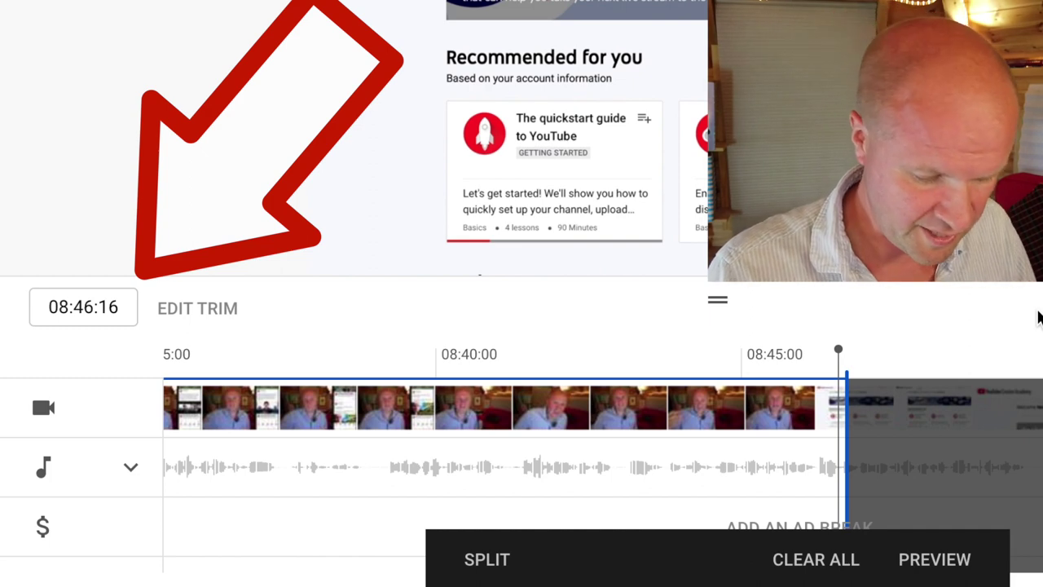
# Step the playhead back frame by frame to 08:46:03.
pyautogui.press('Left')
pyautogui.press('Left')
pyautogui.press('Left')
pyautogui.press('Left')
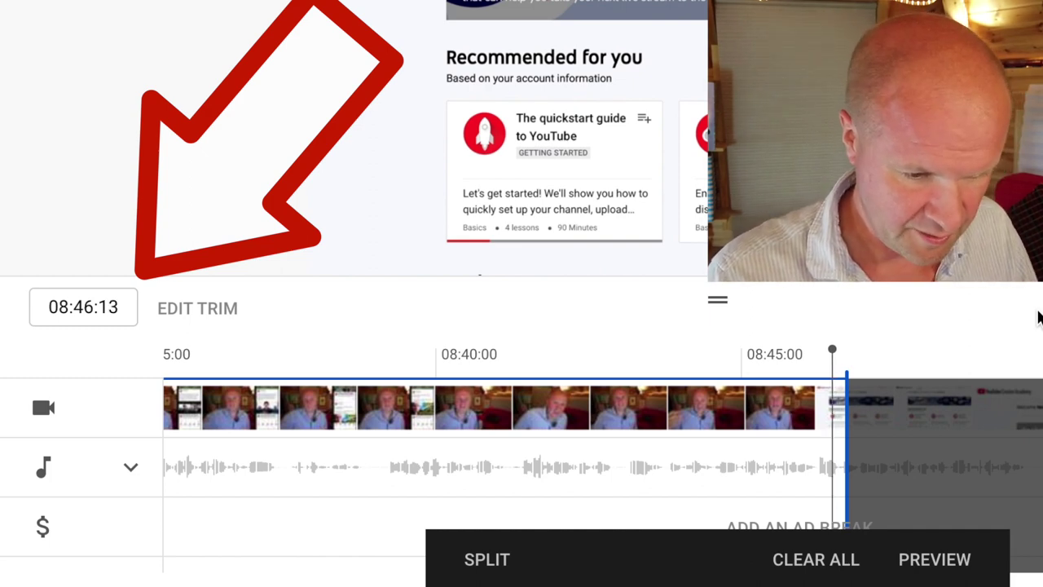
pyautogui.press('Left')
pyautogui.press('Left')
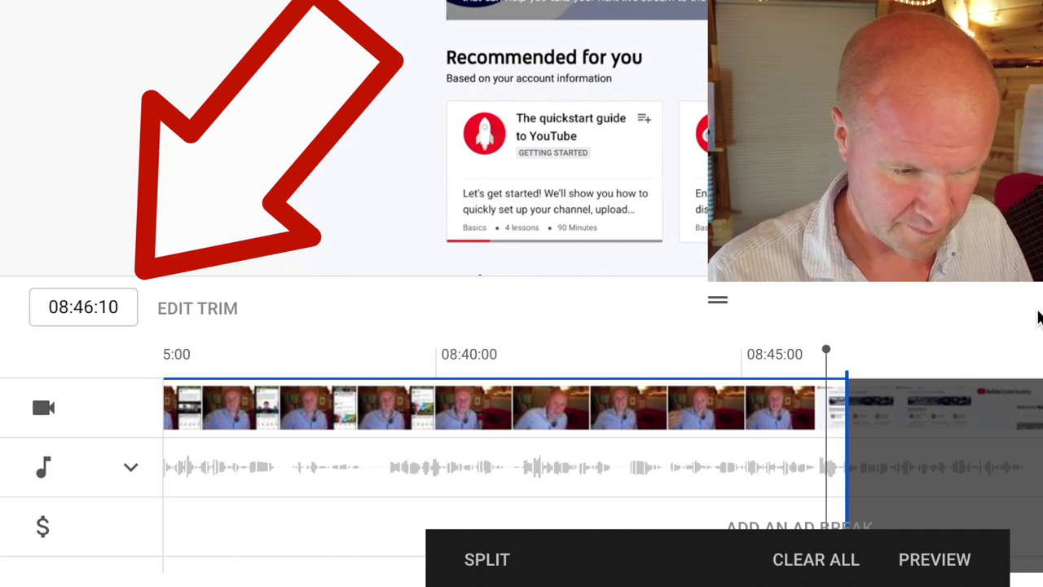
pyautogui.press('Left')
pyautogui.press('Left')
pyautogui.press('Left')
pyautogui.press('Left')
pyautogui.press('Left')
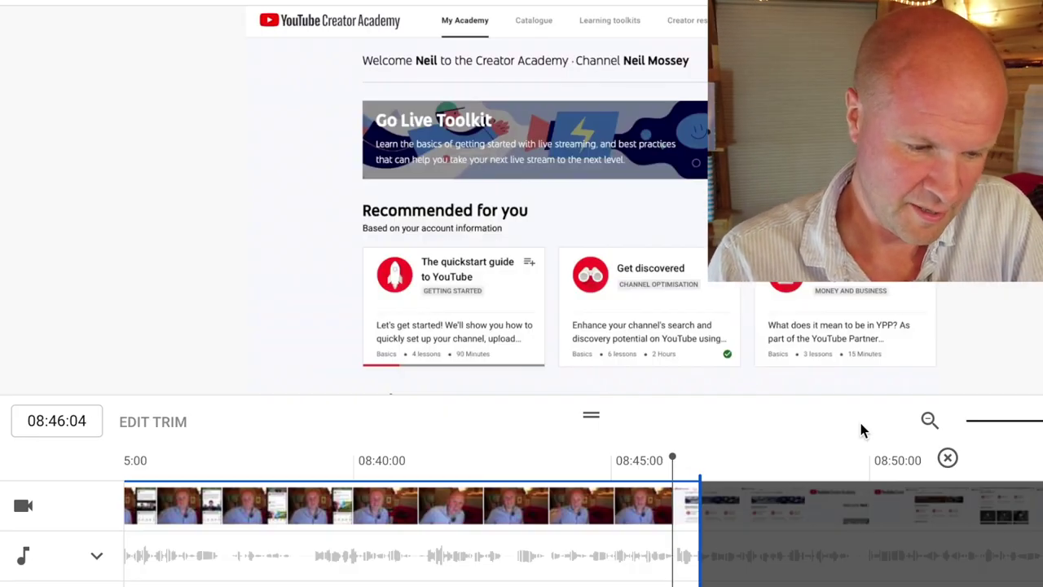
pyautogui.press(',')
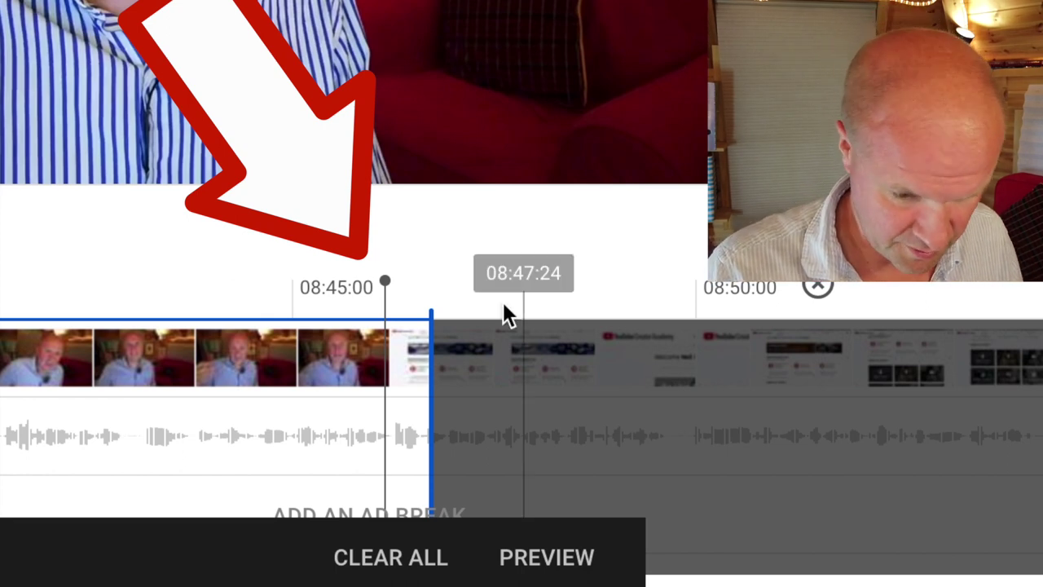
# Move the removal section's start to the playhead near 08:46 and replay from 08:43.
pyautogui.moveTo(431, 365); pyautogui.dragTo(383, 363)
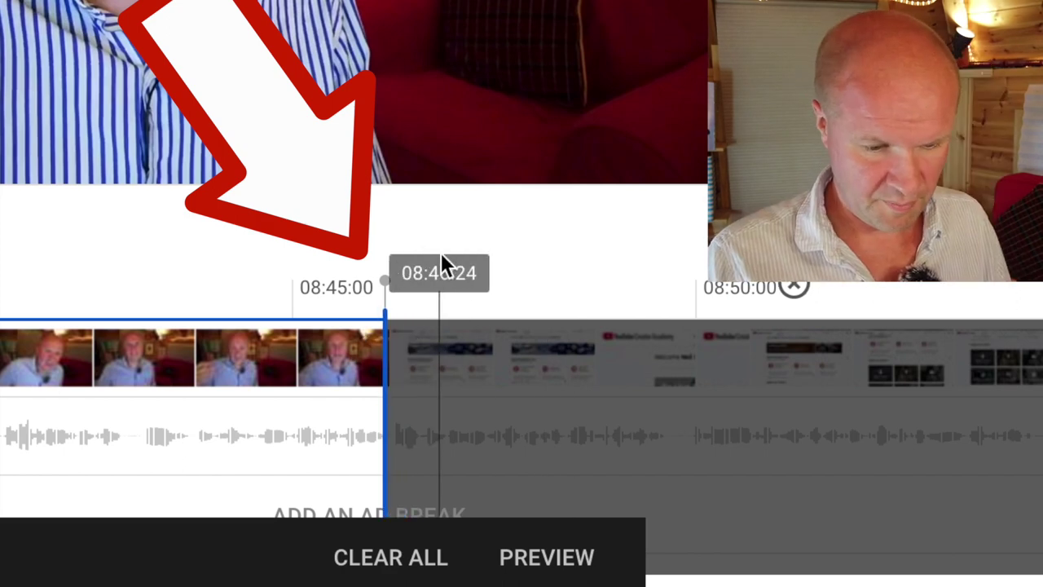
pyautogui.click(192, 283)
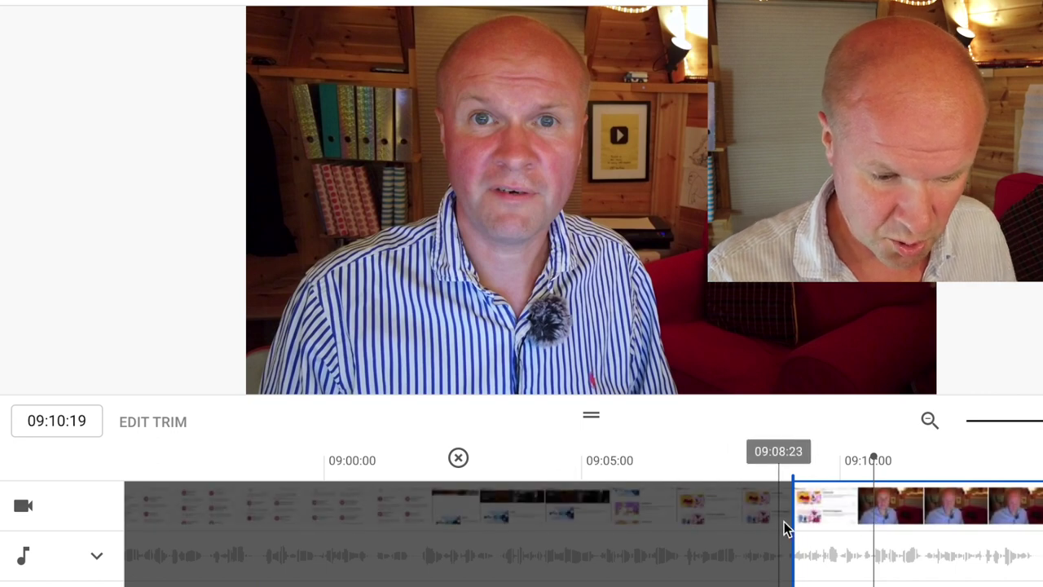
# Pull the cut's end back to about 08:48 and review frames around 08:50:19 from 08:44.
pyautogui.moveTo(789, 521); pyautogui.dragTo(717, 503)
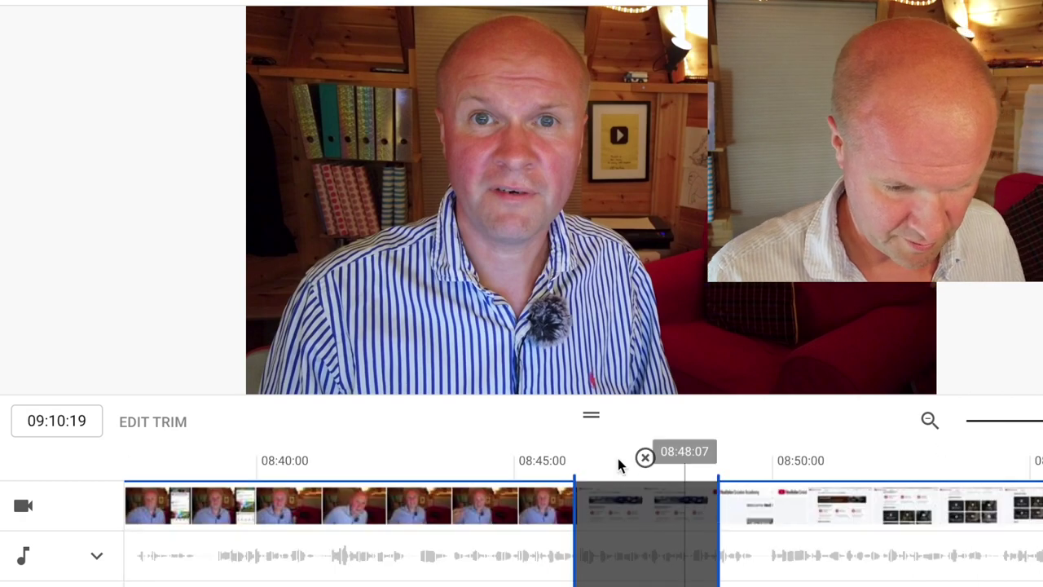
pyautogui.click(513, 461)
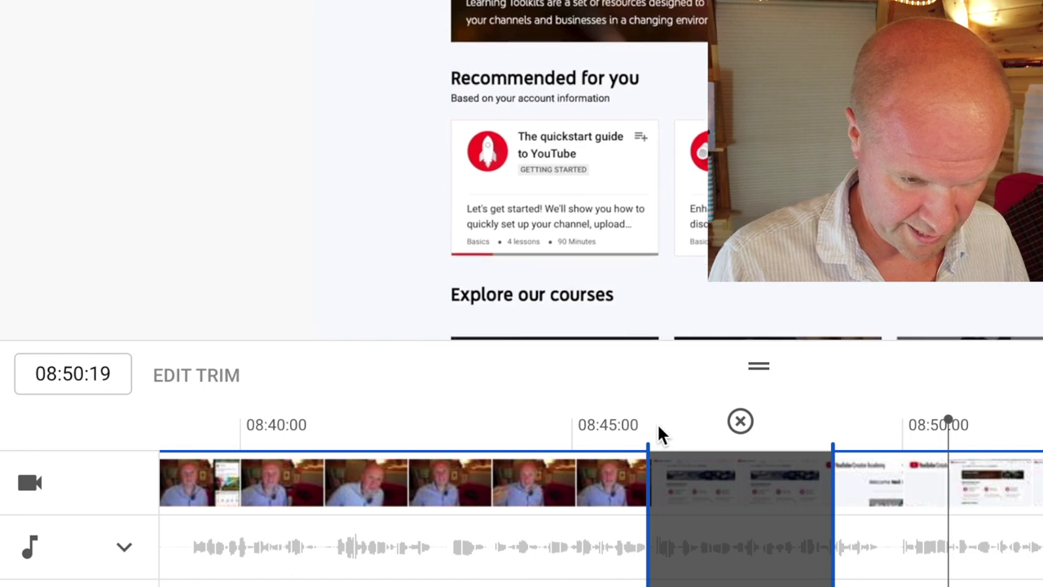
pyautogui.press('Left')
pyautogui.press('Left')
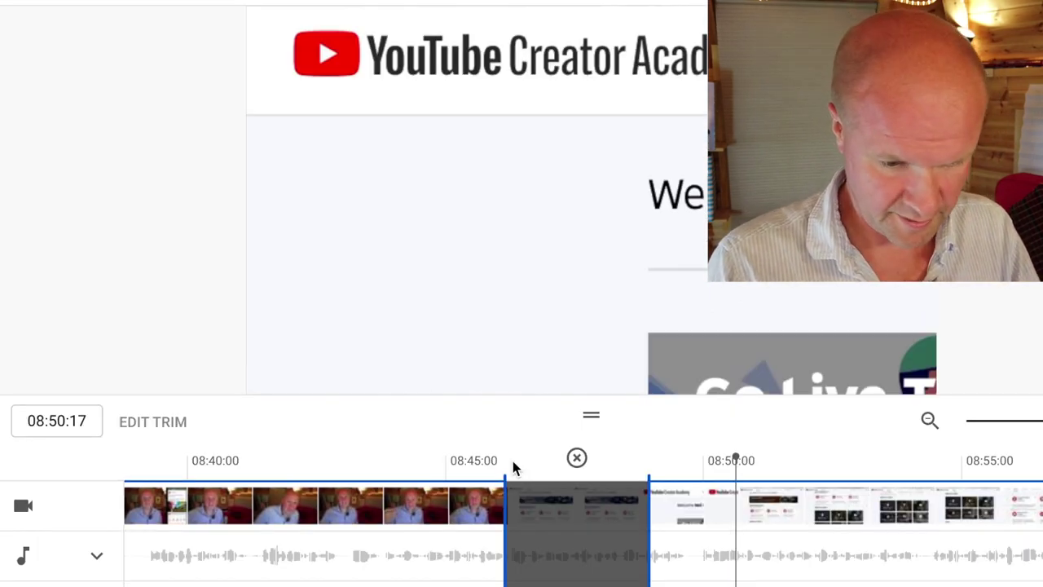
pyautogui.press('Right')
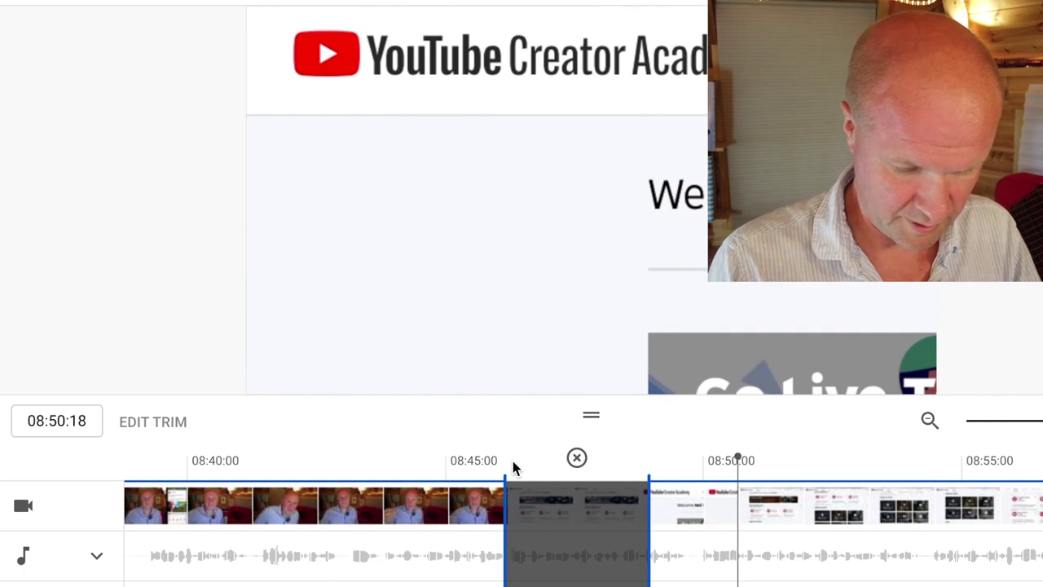
pyautogui.press('Right')
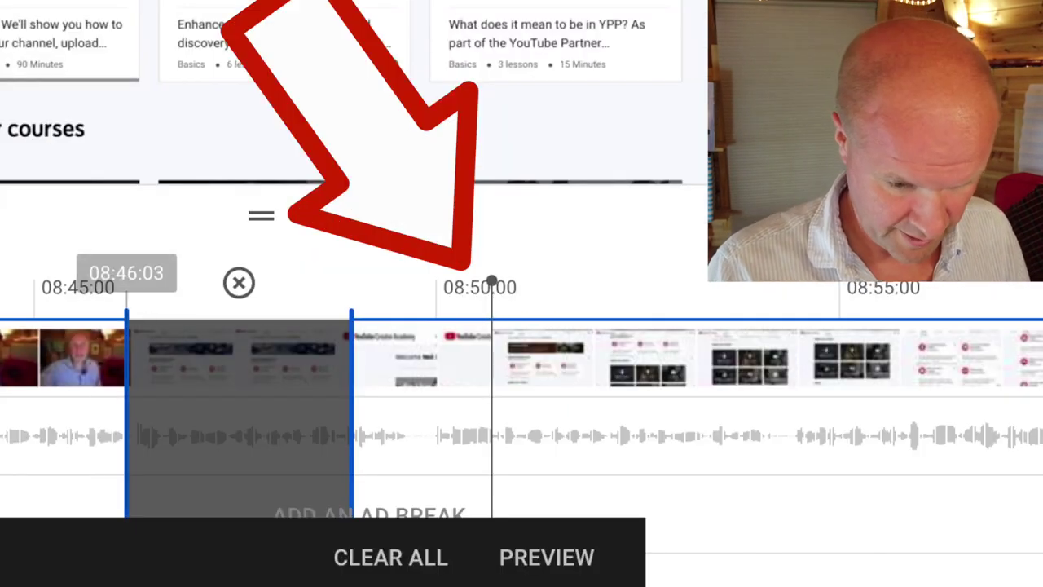
# Extend the cut's right edge to about 08:50 and play through it from 08:45:23.
pyautogui.moveTo(352, 410); pyautogui.dragTo(489, 422)
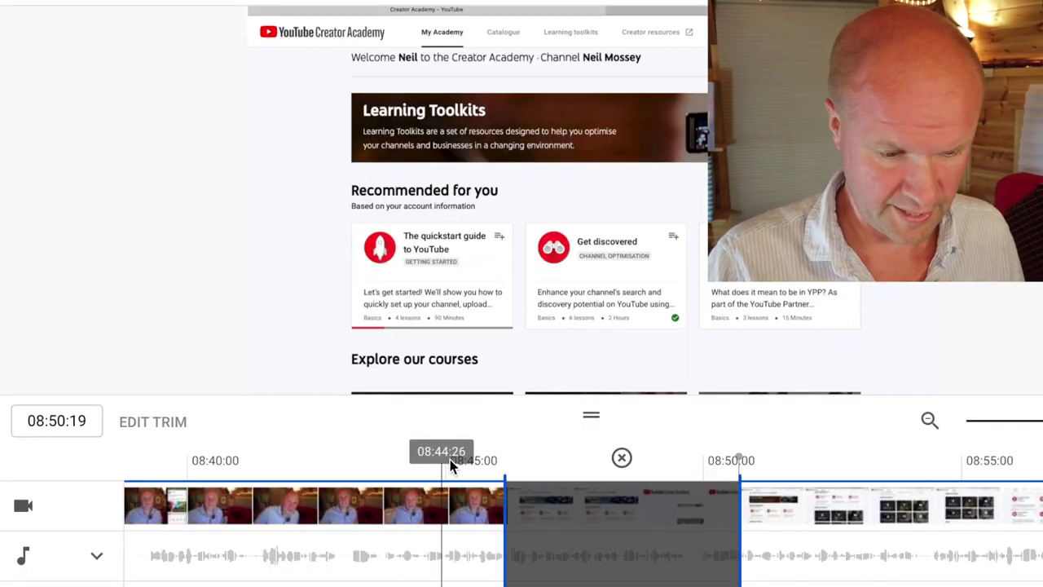
pyautogui.click(486, 459)
pyautogui.press('space')
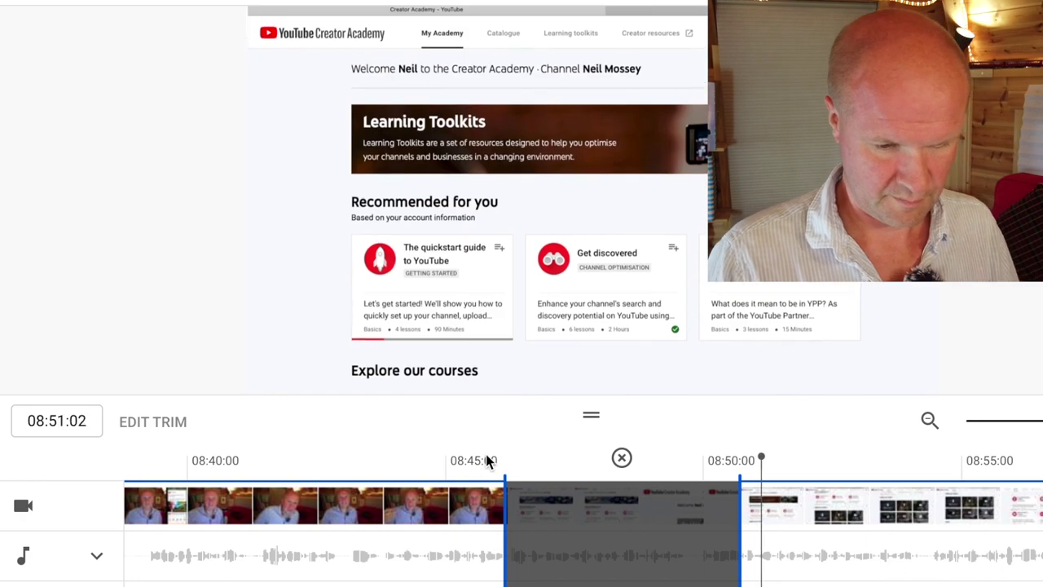
pyautogui.press('space')
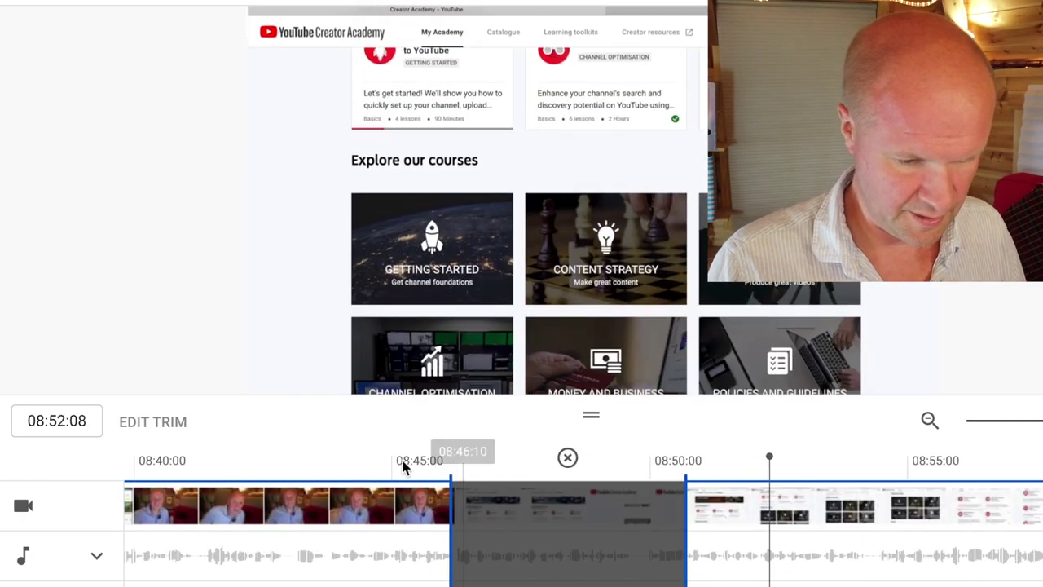
# Replay the cut from about 08:42 to check the whole mistaken stretch is gone.
pyautogui.click(298, 465)
pyautogui.press('space')
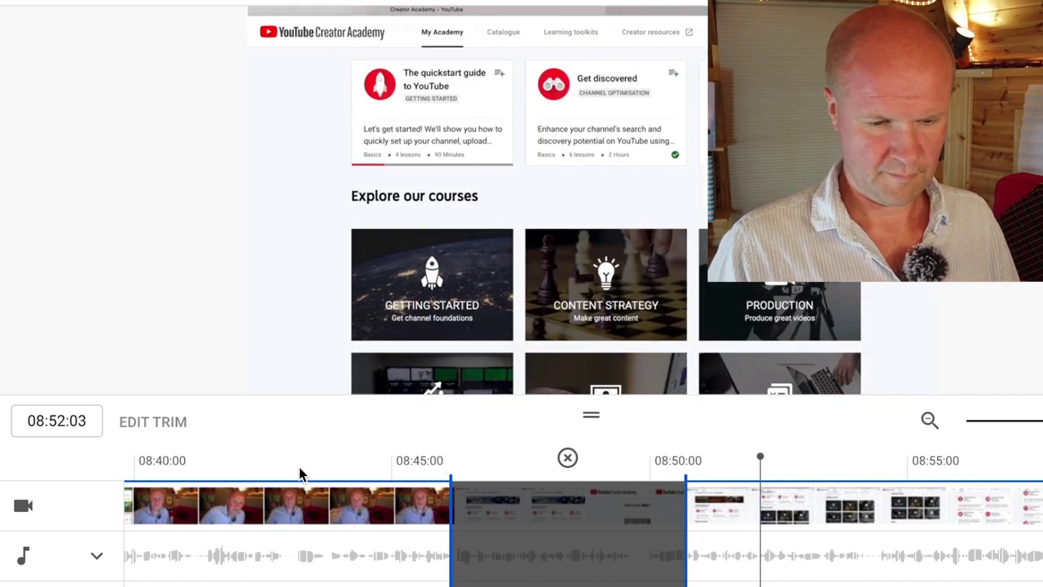
pyautogui.press('space')
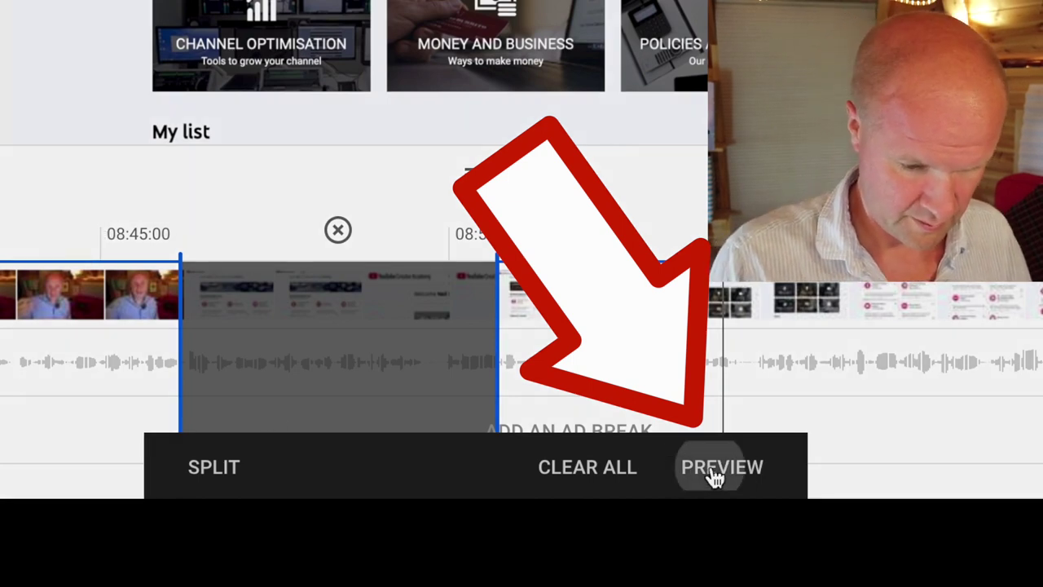
# Preview the trimmed video, watching across the cut from 08:43:22.
pyautogui.click(714, 478)
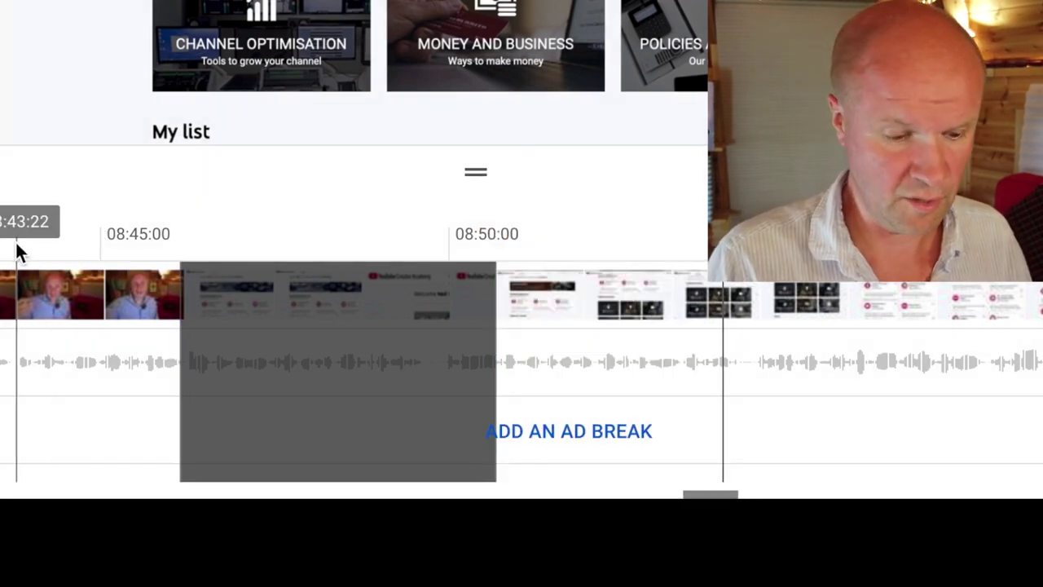
pyautogui.click(17, 249)
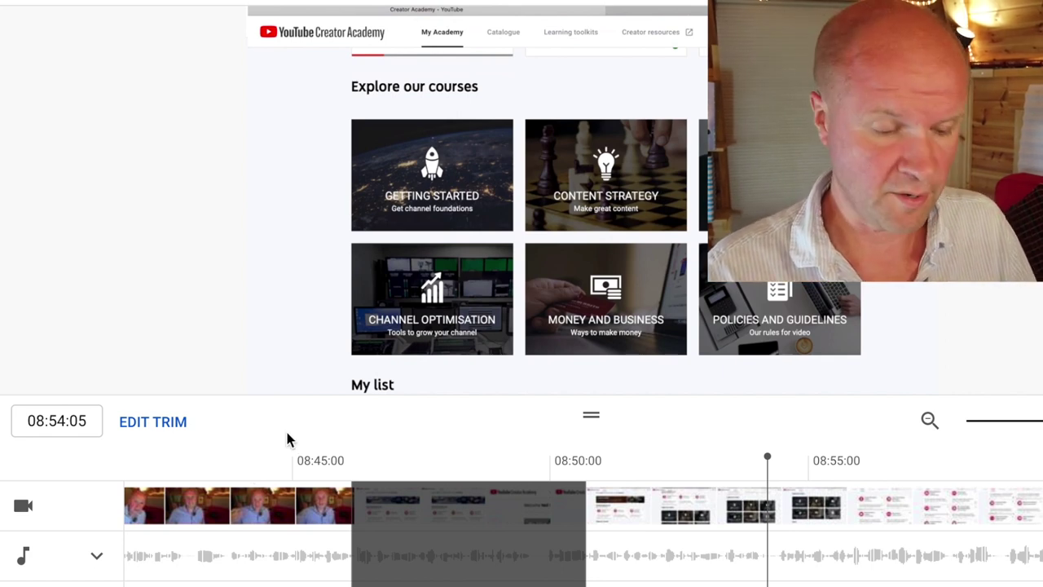
# Reopen trim editing with the timeline zoomed to maximum on the 08:46–08:50 cut.
pyautogui.click(153, 422)
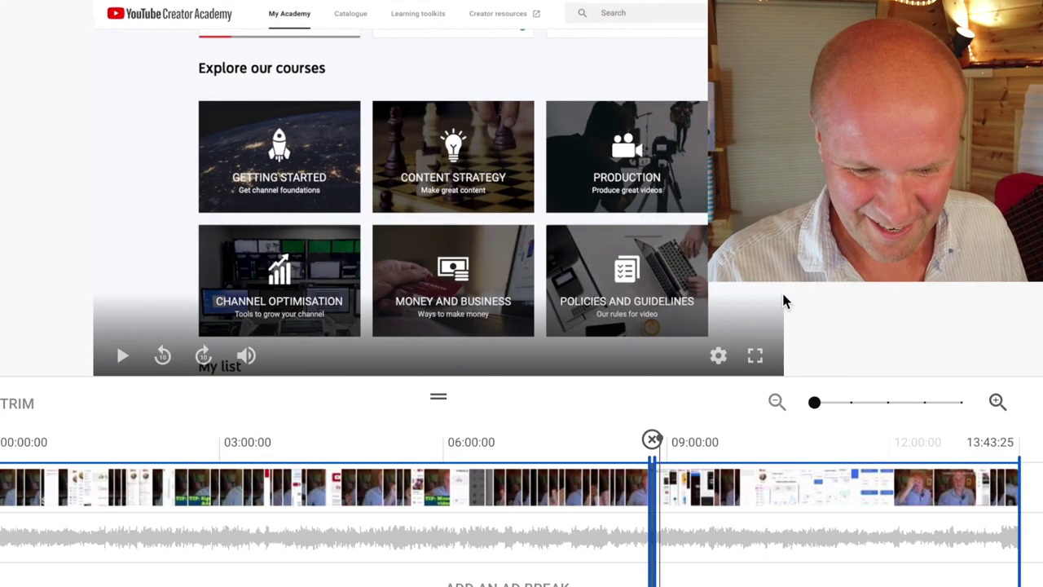
pyautogui.click(996, 402)
pyautogui.click(996, 402)
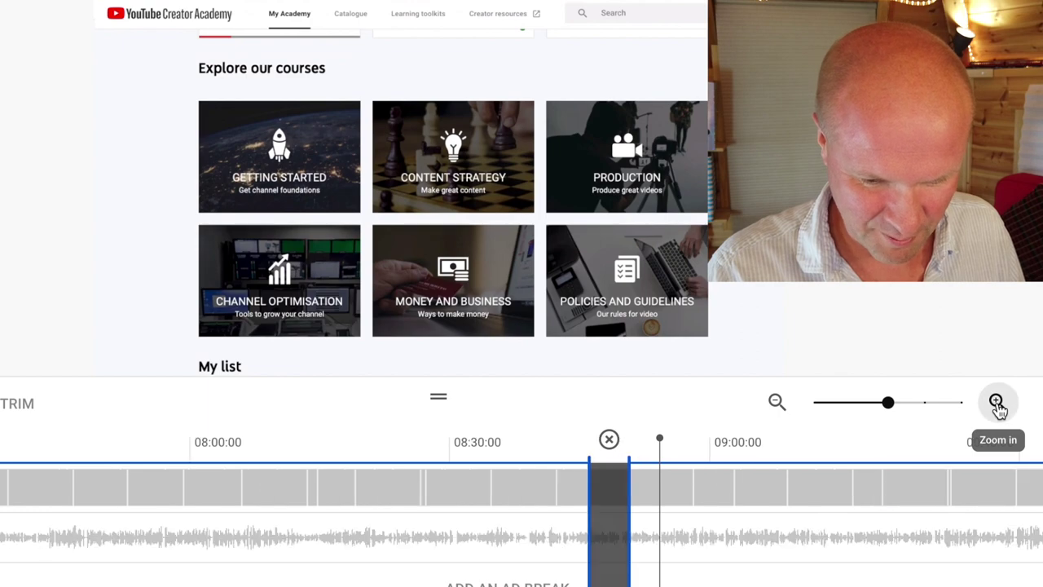
pyautogui.click(996, 402)
pyautogui.click(996, 401)
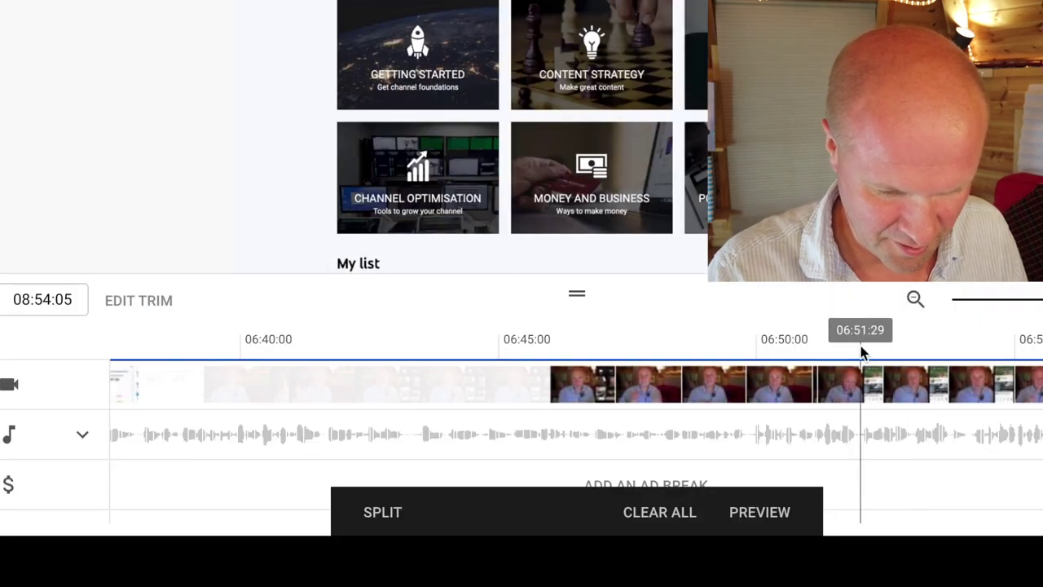
pyautogui.hscroll(3, 862, 352)
pyautogui.hscroll(10, 863, 352)
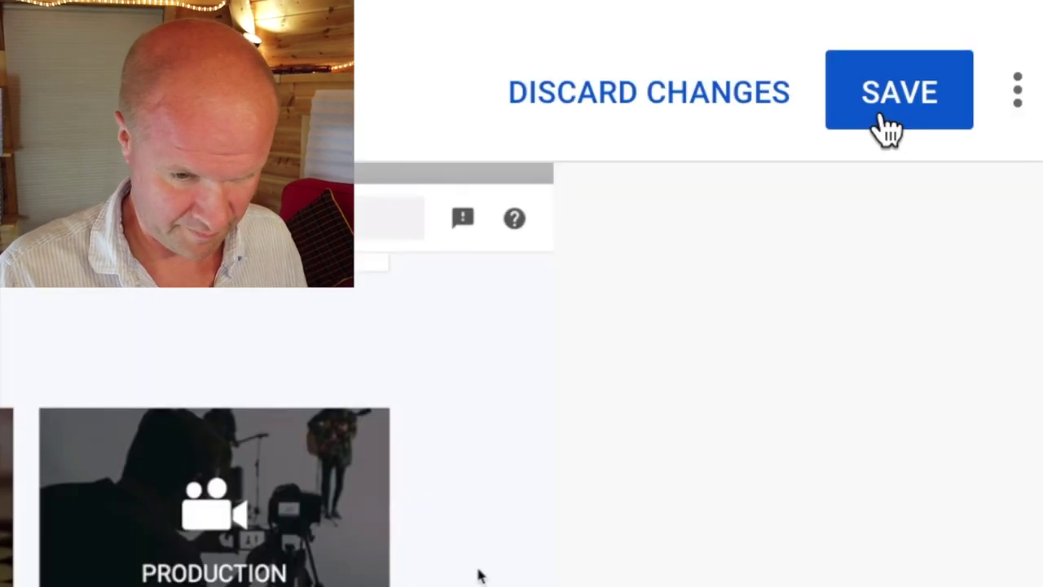
# Save the trim edit and confirm the Save changes? dialog to start processing.
pyautogui.click(972, 52)
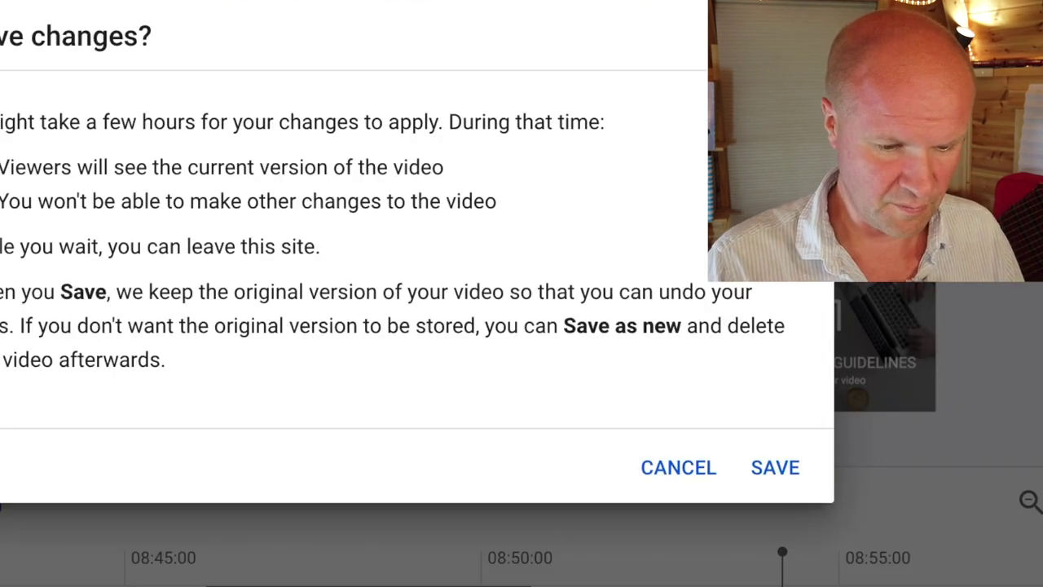
pyautogui.click(784, 471)
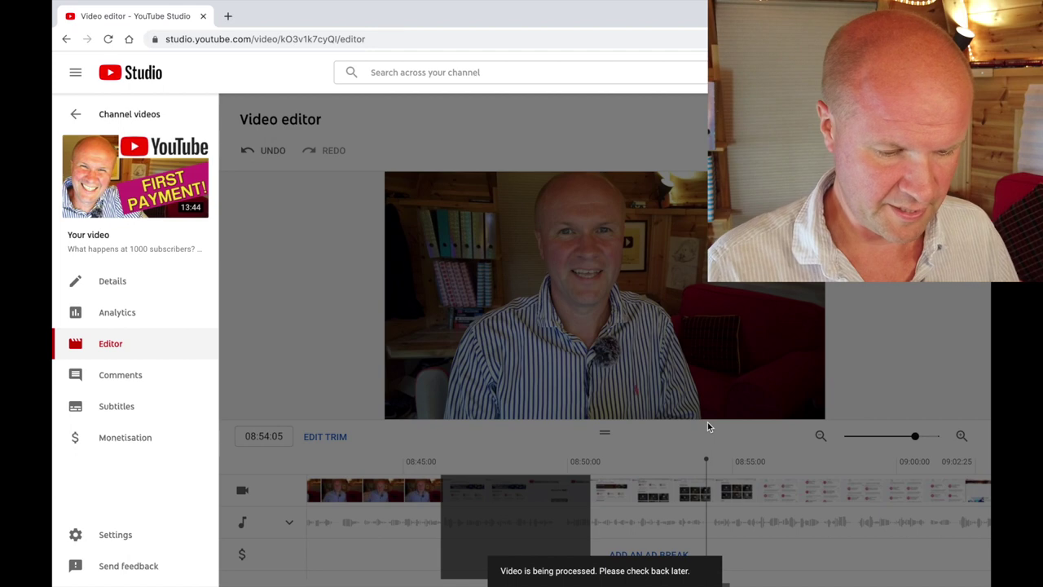